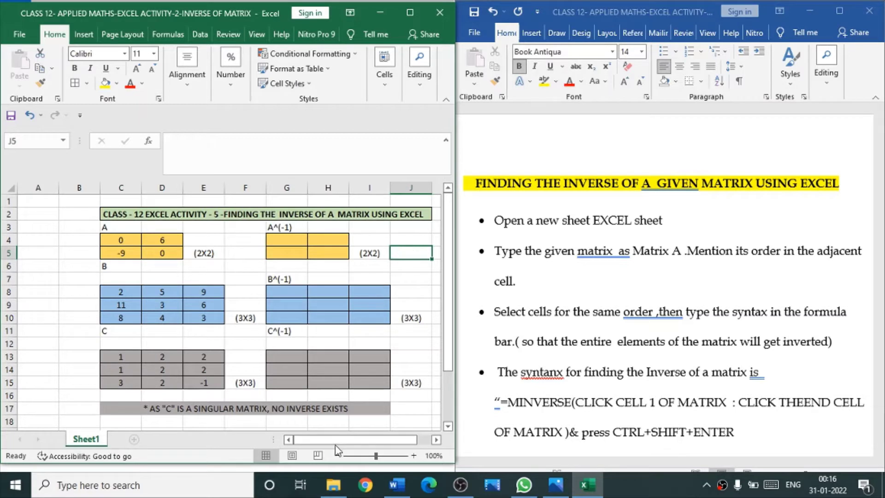
Select the 2x2 output range G4:H5 for A^(-1).
drag(334, 442, 347, 440)
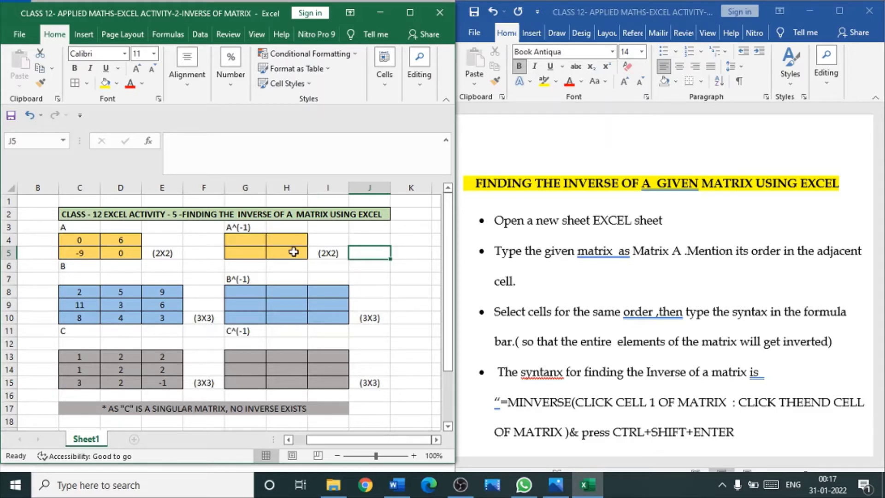
click(241, 239)
drag(260, 246, 280, 248)
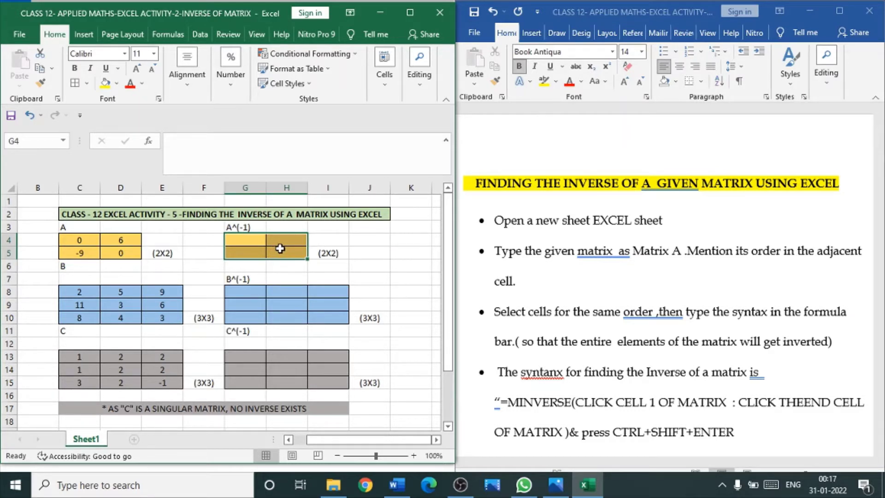
Write =MINVERSE(C4:D5) in the formula bar, referencing matrix A, without committing it.
click(223, 141)
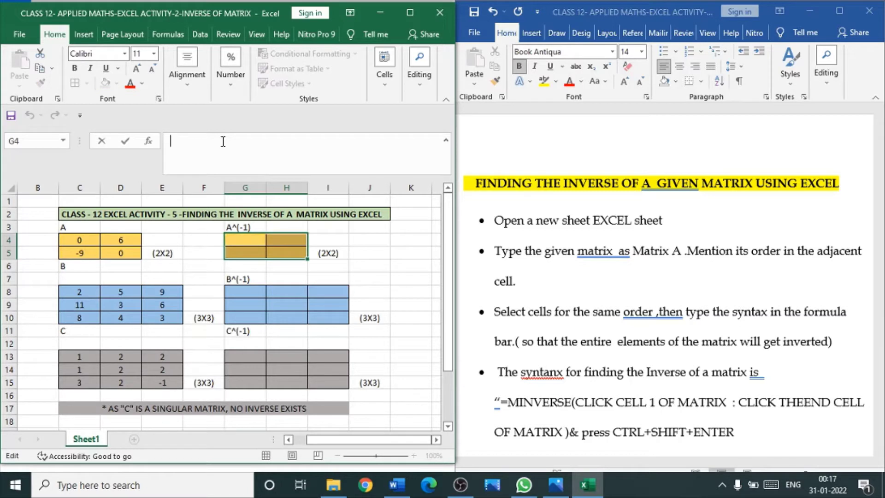
text(=)
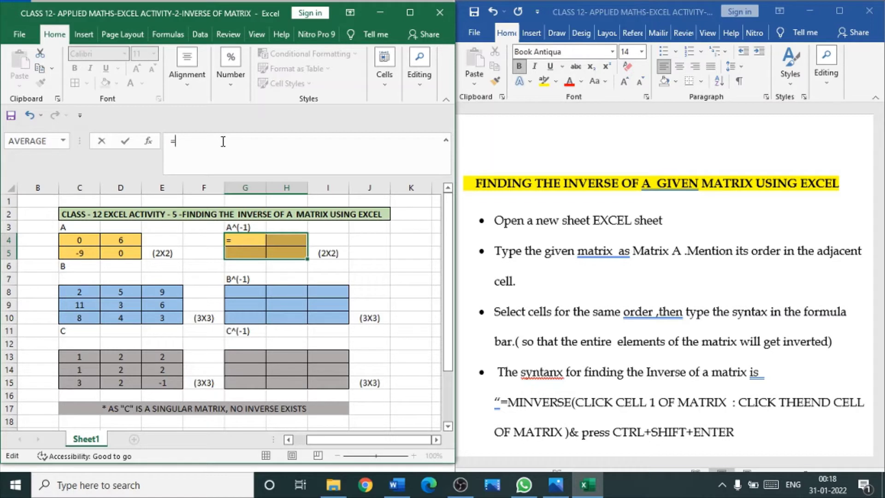
text(m)
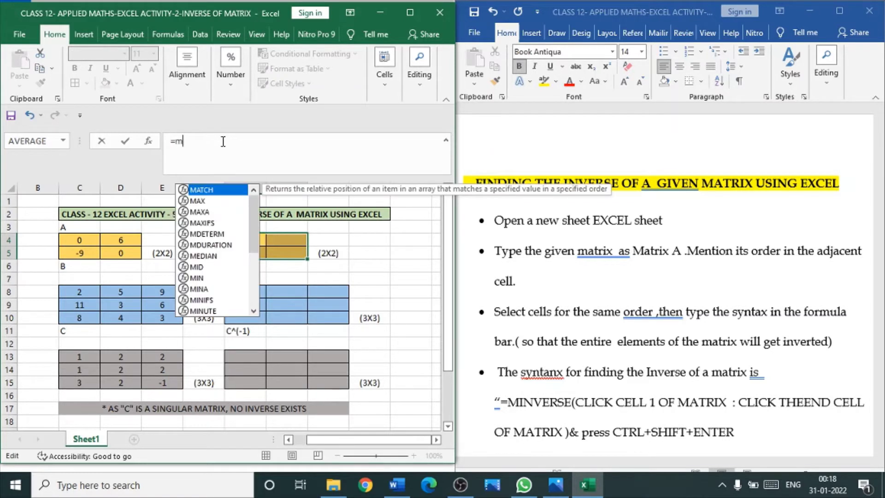
key(BackSpace)
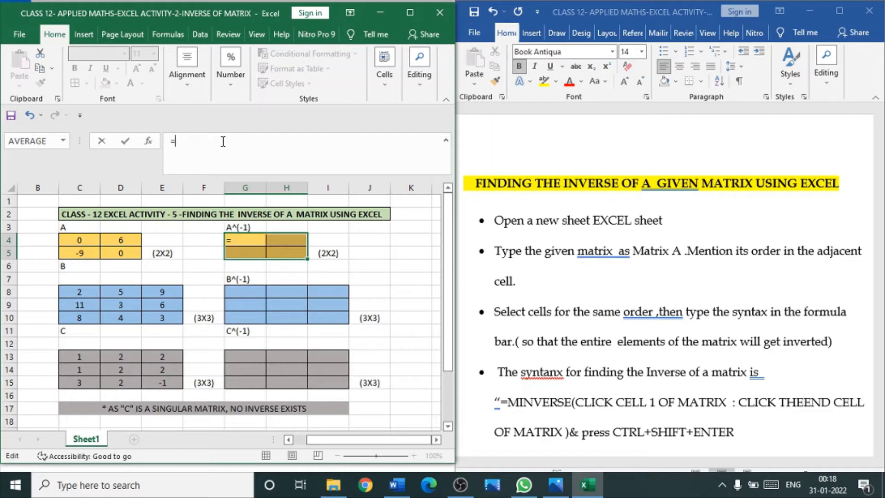
text(MIN)
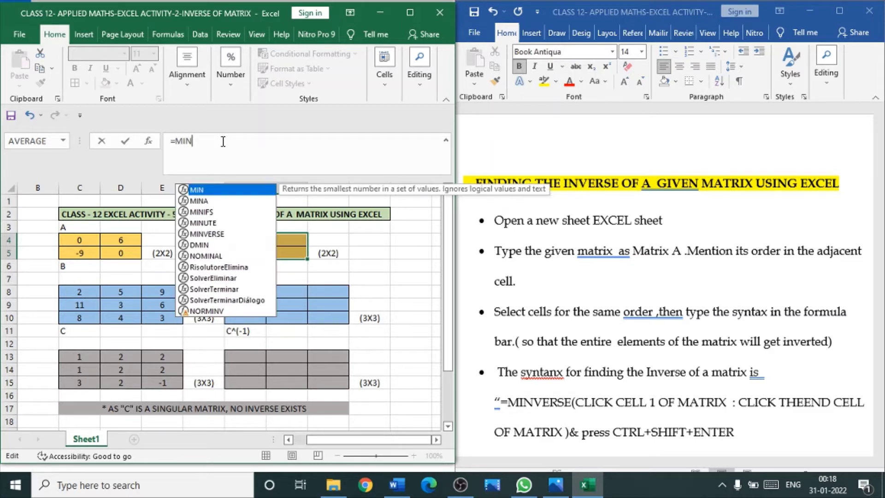
text(VERSE)
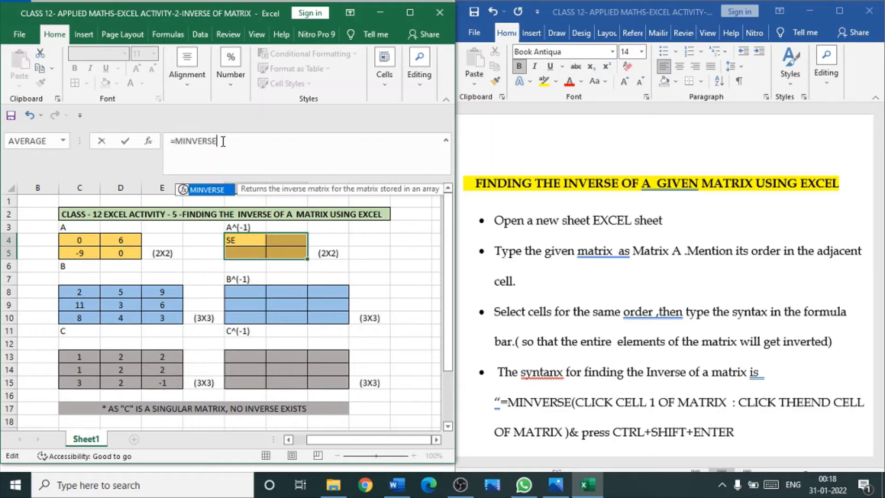
text(()
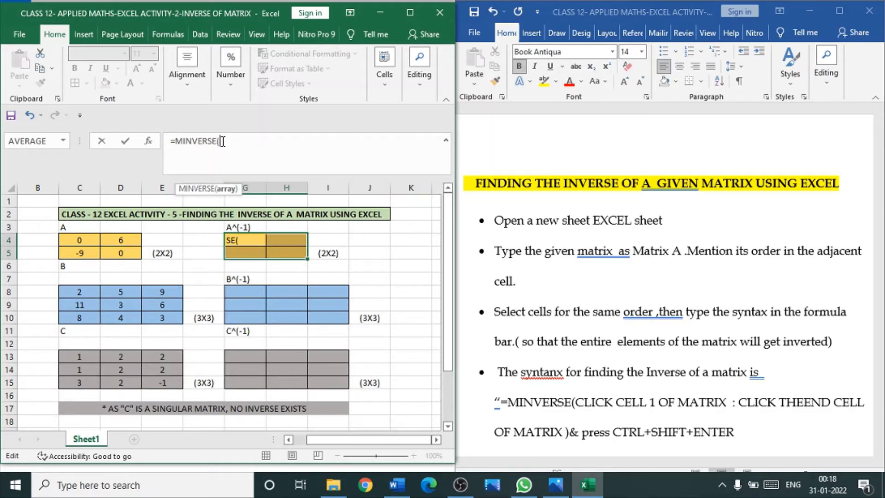
click(90, 239)
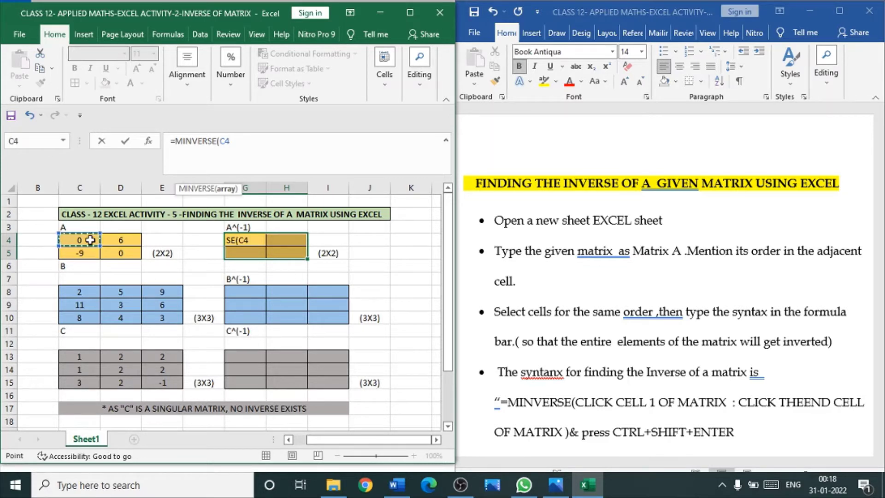
key(F8)
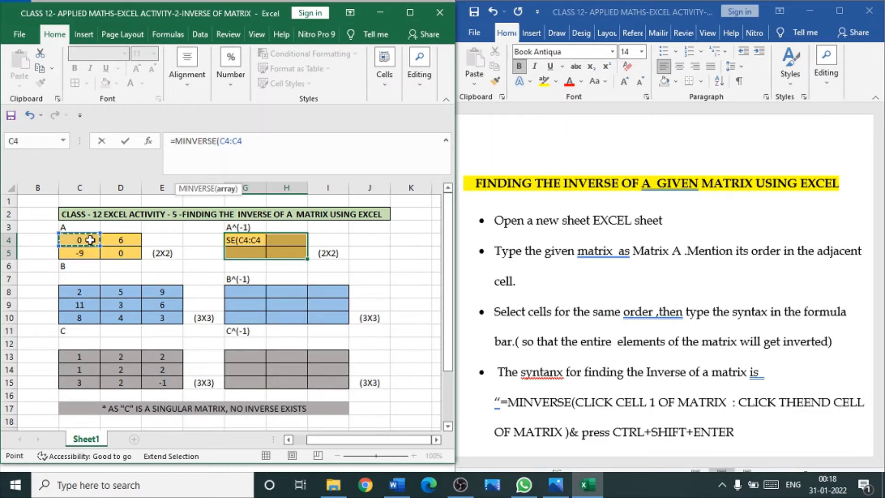
click(119, 254)
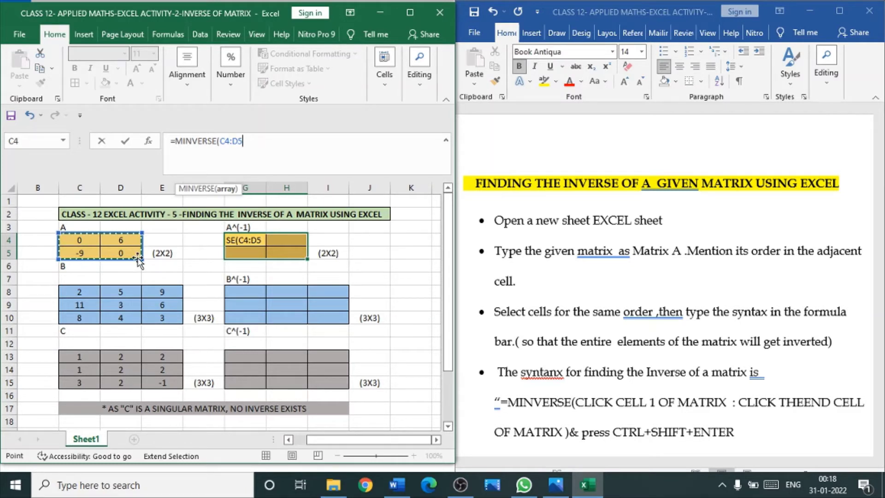
text())
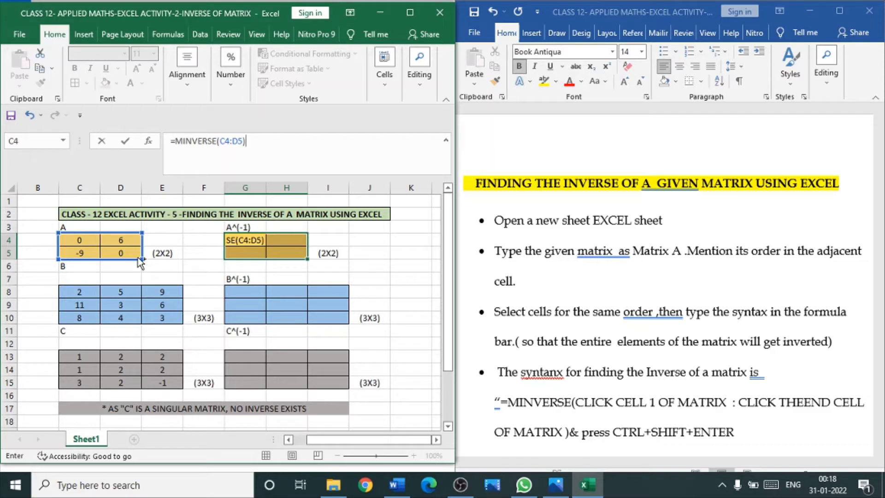
Commit =MINVERSE(C4:D5) as an array formula across G4:H5 with Ctrl+Shift+Enter.
key(ctrl+shift+Return)
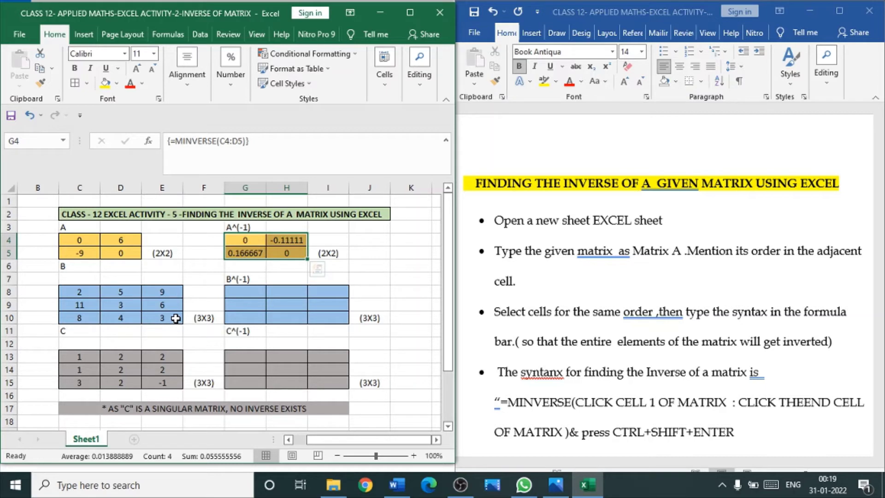
Enter {=MINVERSE(C8:E10)} as an array formula across G8:I10 for matrix B's inverse.
drag(244, 290, 333, 319)
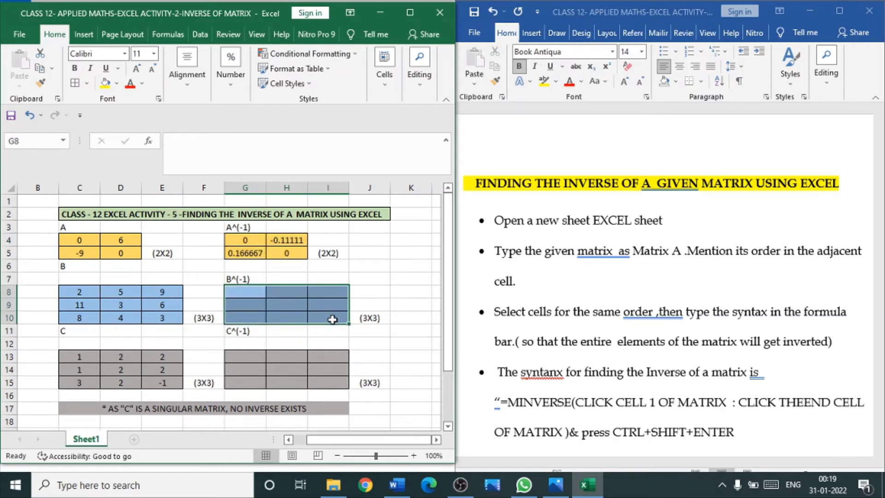
click(220, 142)
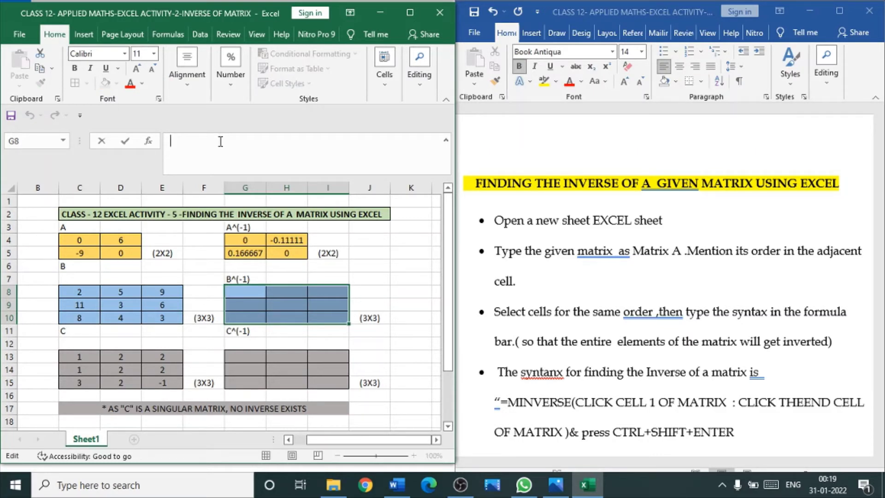
text(=M)
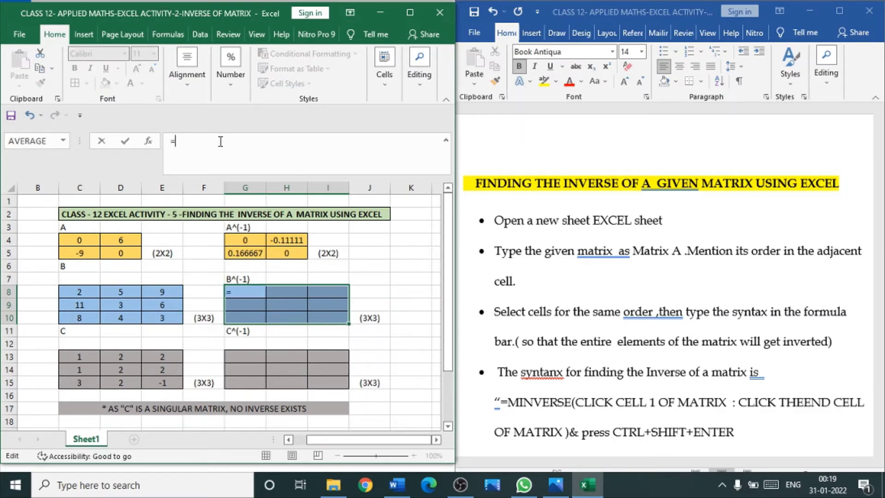
text(NVERSE)
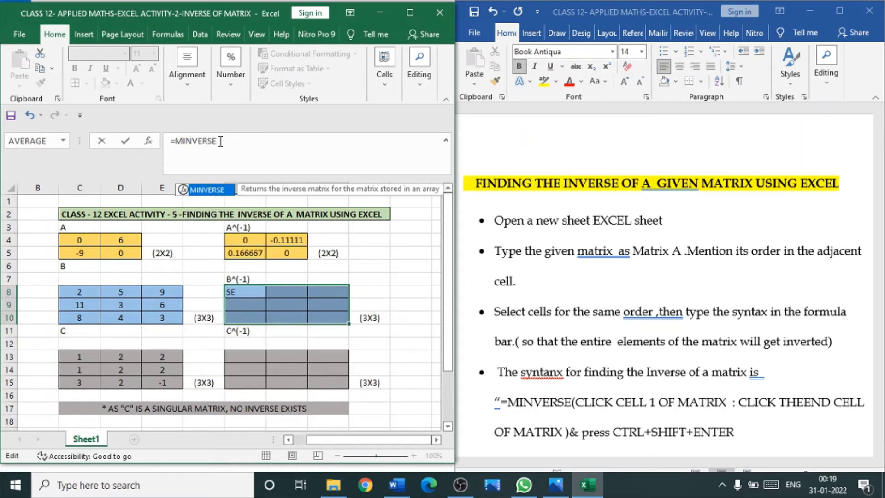
text(()
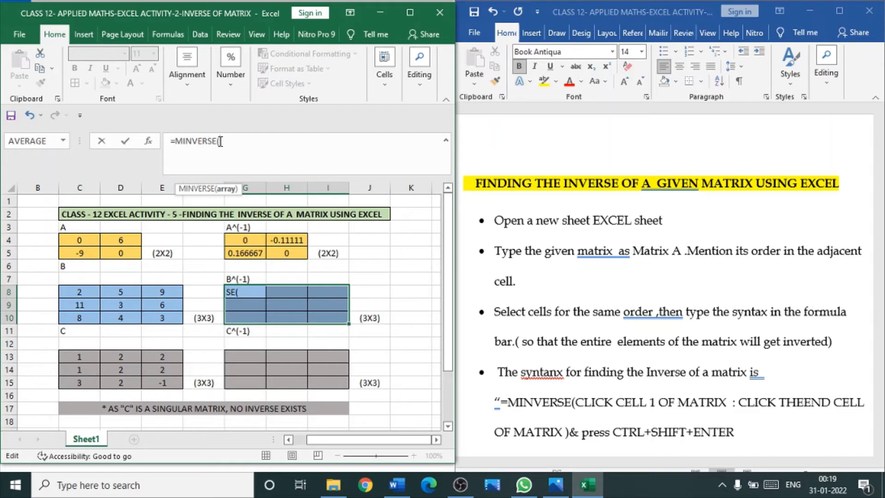
click(84, 291)
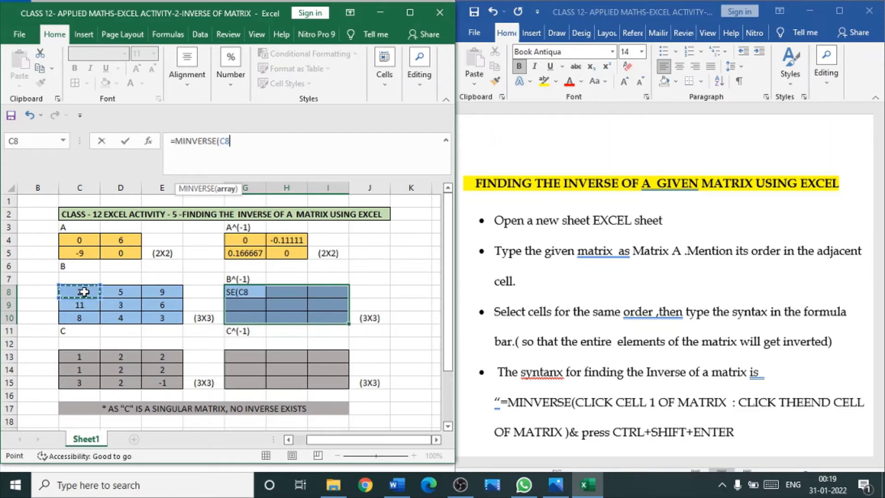
key(F8)
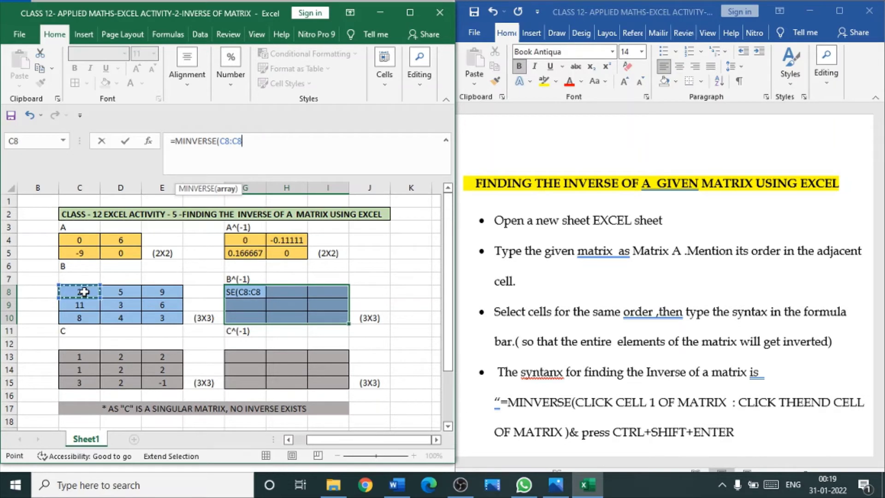
click(162, 320)
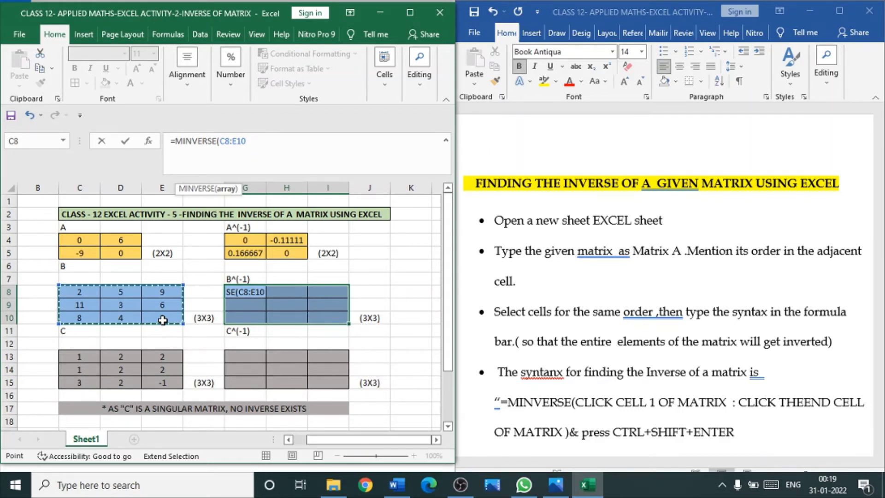
text())
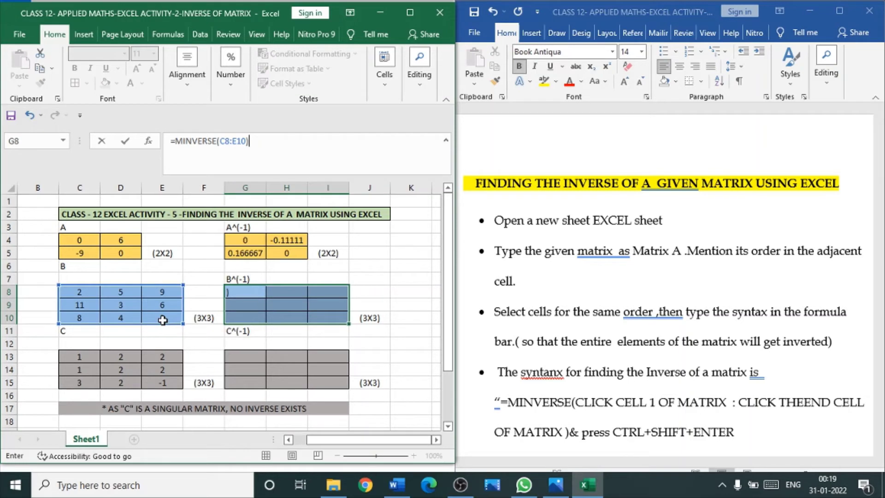
key(ctrl+shift+Return)
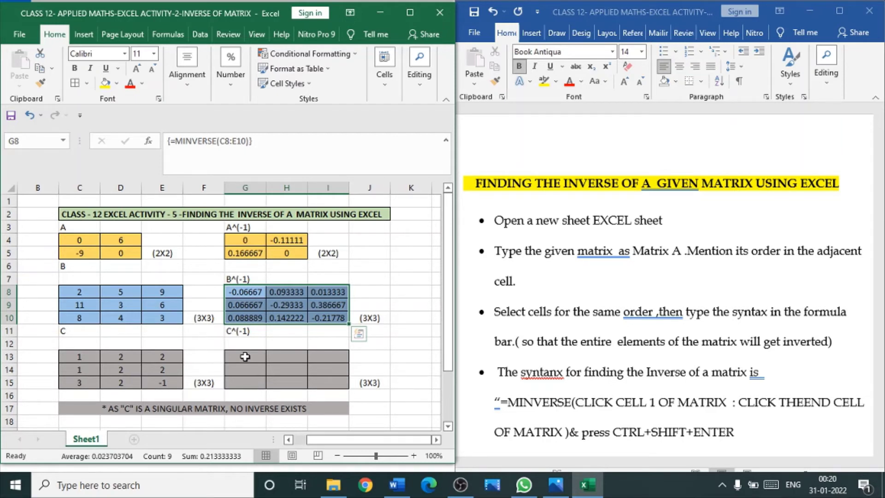
Enter {=MINVERSE(C13:E15)} as an array formula across G13:I15, producing #NUM! for singular matrix C.
drag(245, 356, 318, 380)
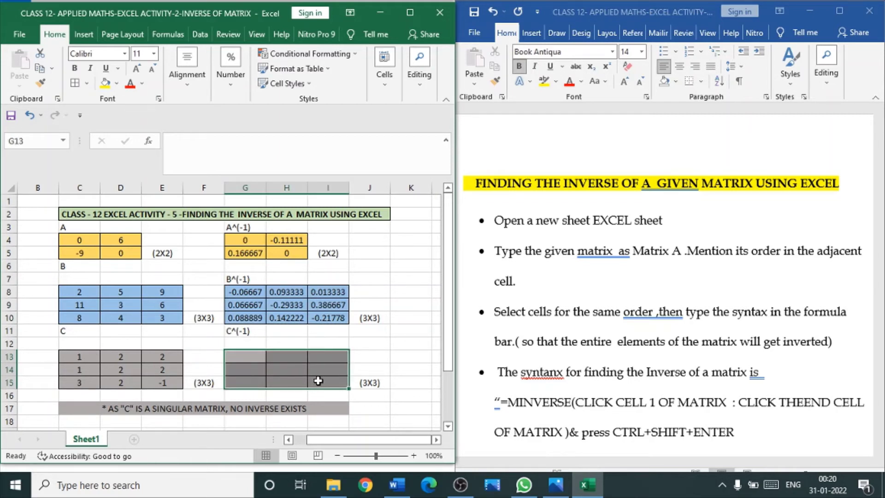
click(215, 142)
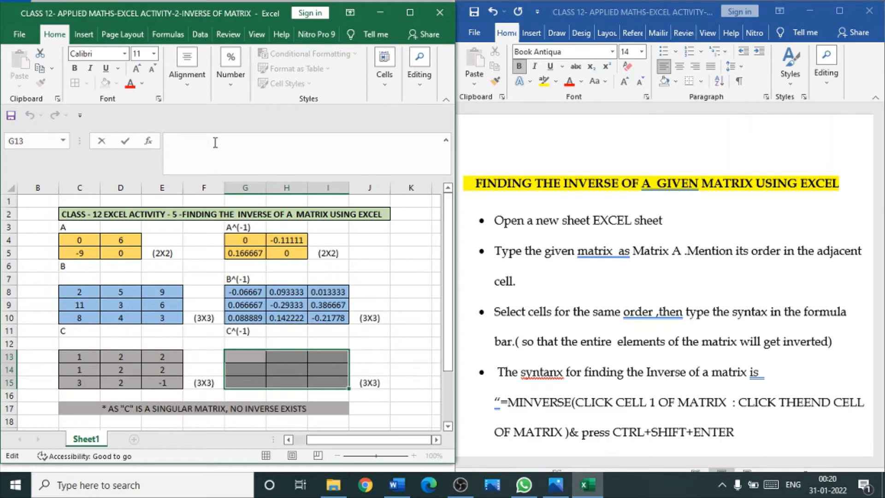
text(=M)
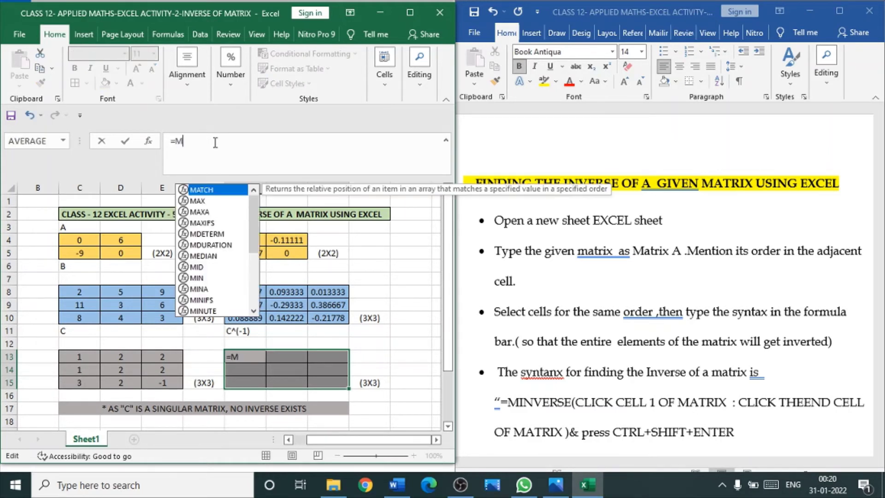
text(INVERSE)
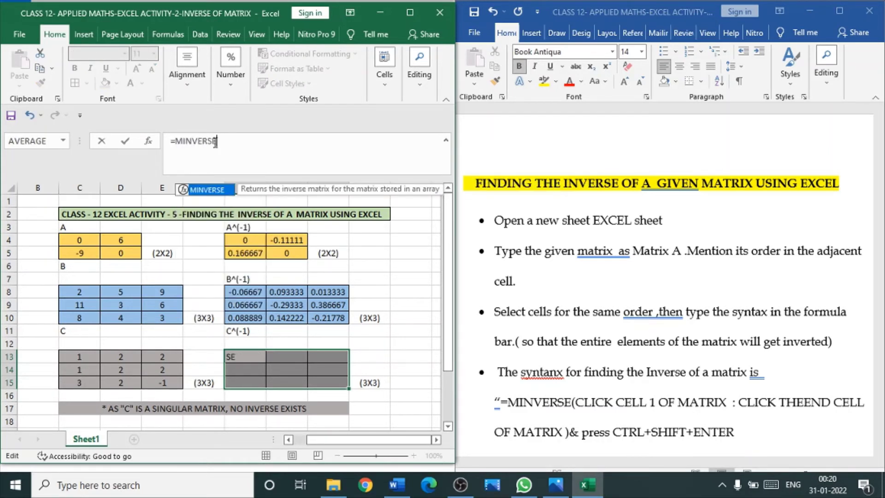
text(()
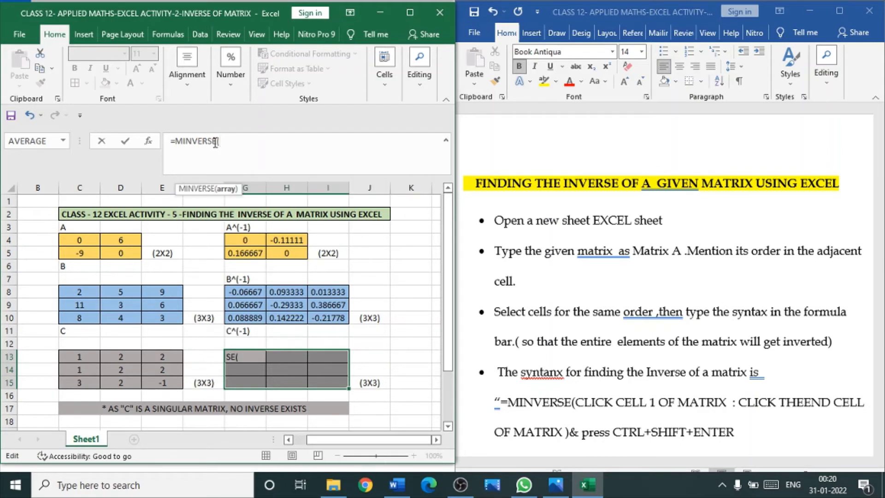
click(84, 355)
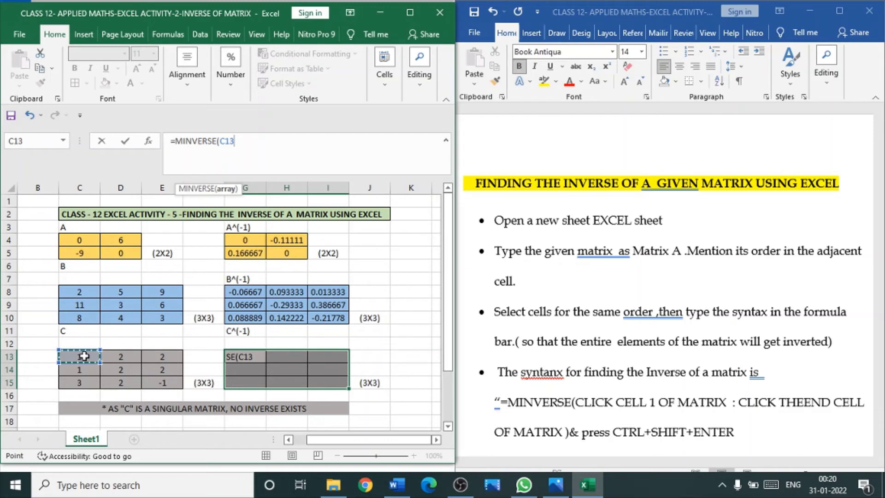
key(F8)
click(168, 383)
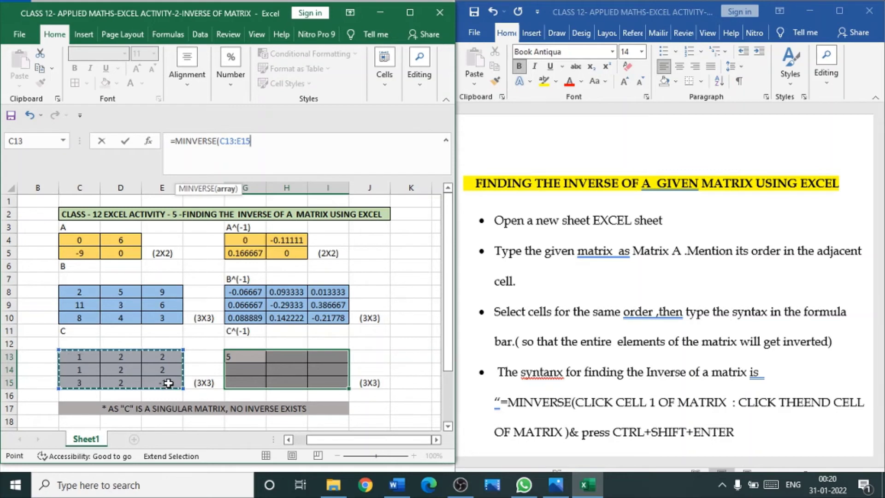
text())
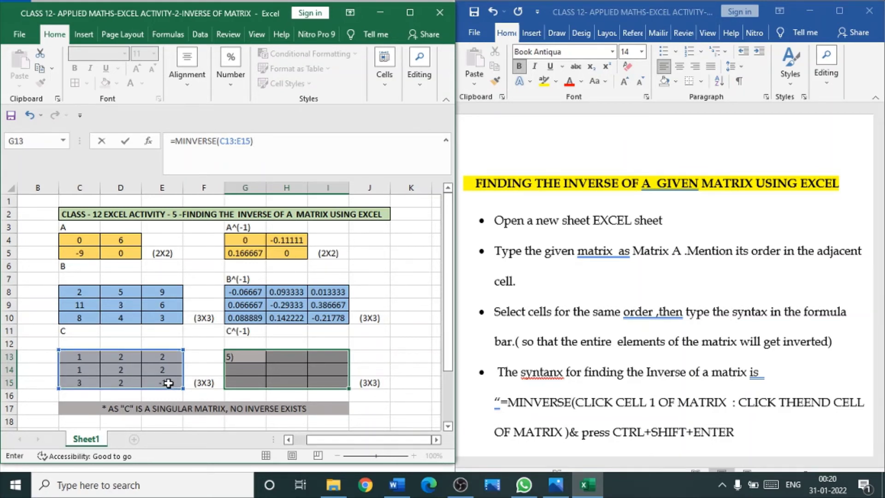
key(ctrl+shift+Return)
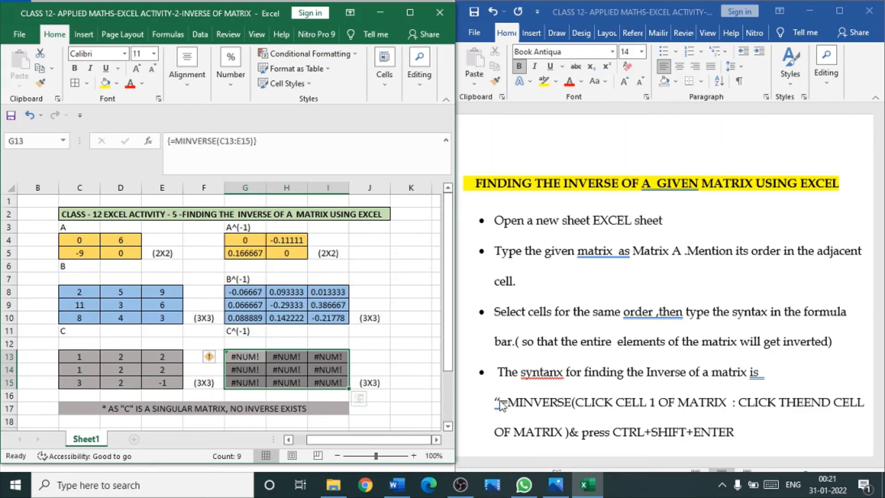
Correct 'syntanx' to 'syntax' in the Word syntax bullet by deleting the stray n.
double_click(554, 379)
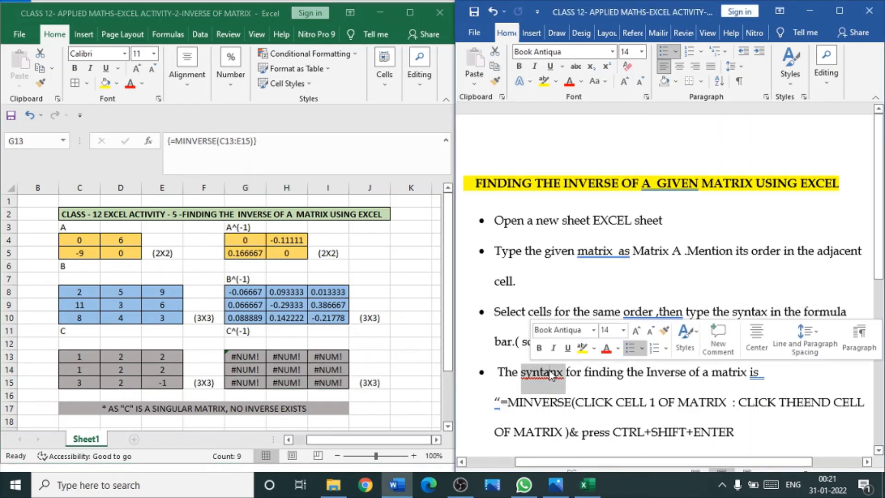
click(549, 373)
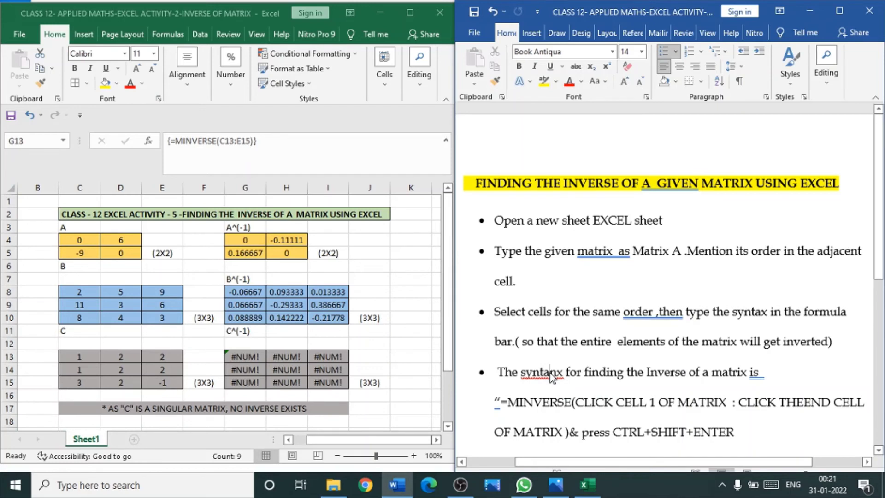
key(Delete)
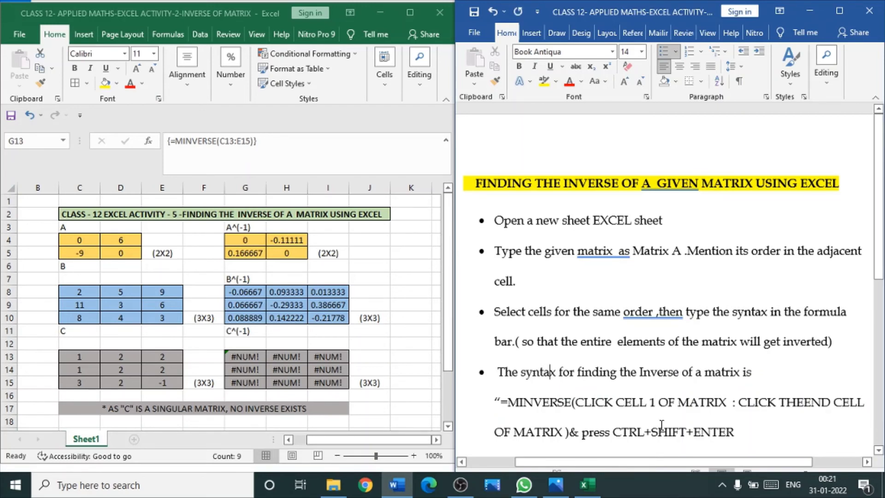